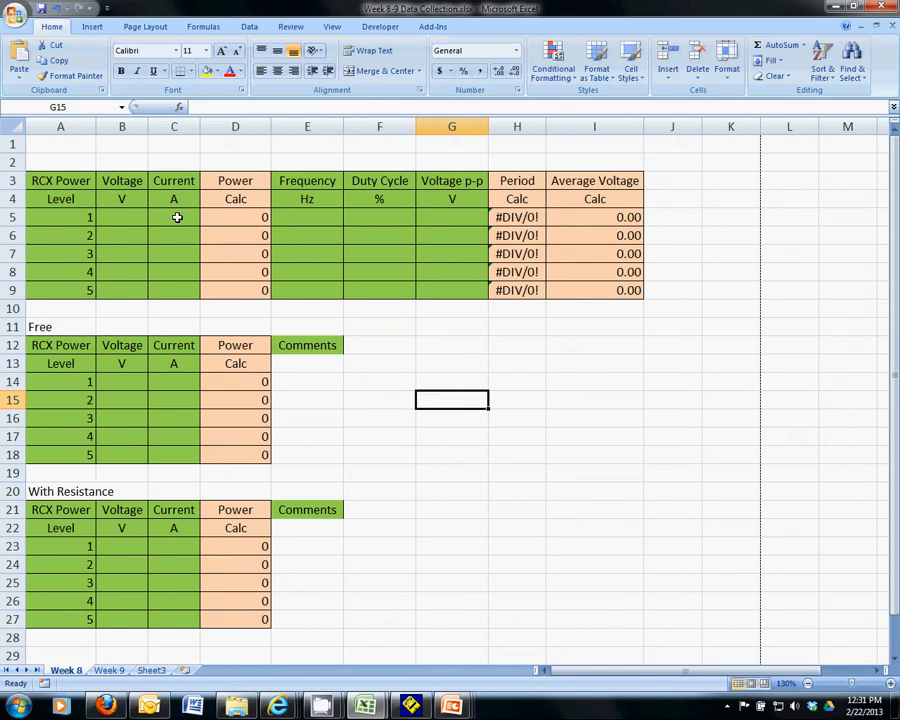
- In the first table on the Week 8 sheet, enter voltage 9 and current .06 for RCX power level 1
left_click(131, 220)
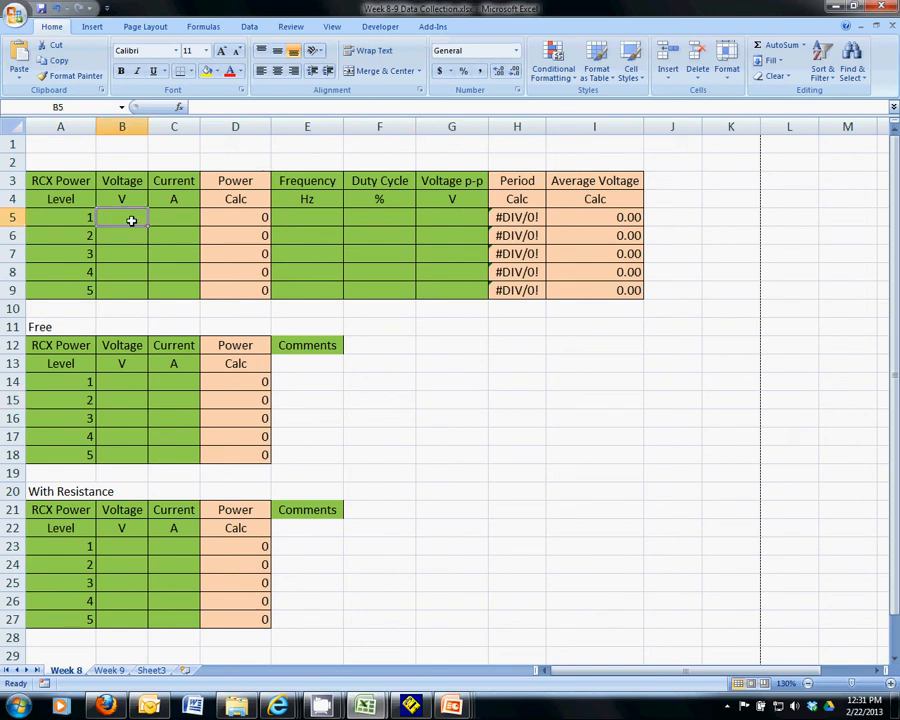
type("9")
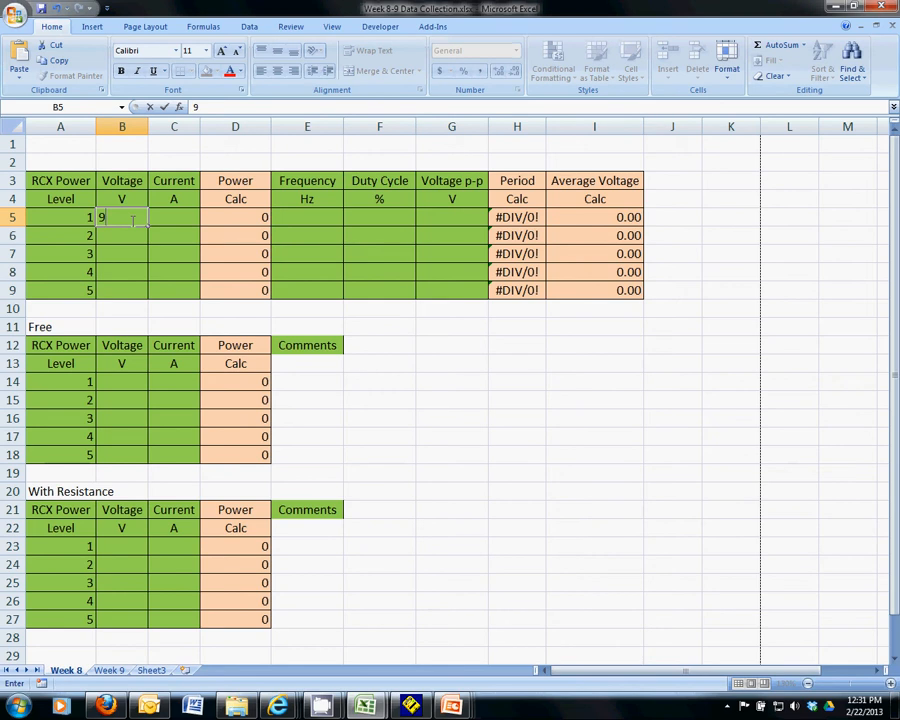
key("Tab")
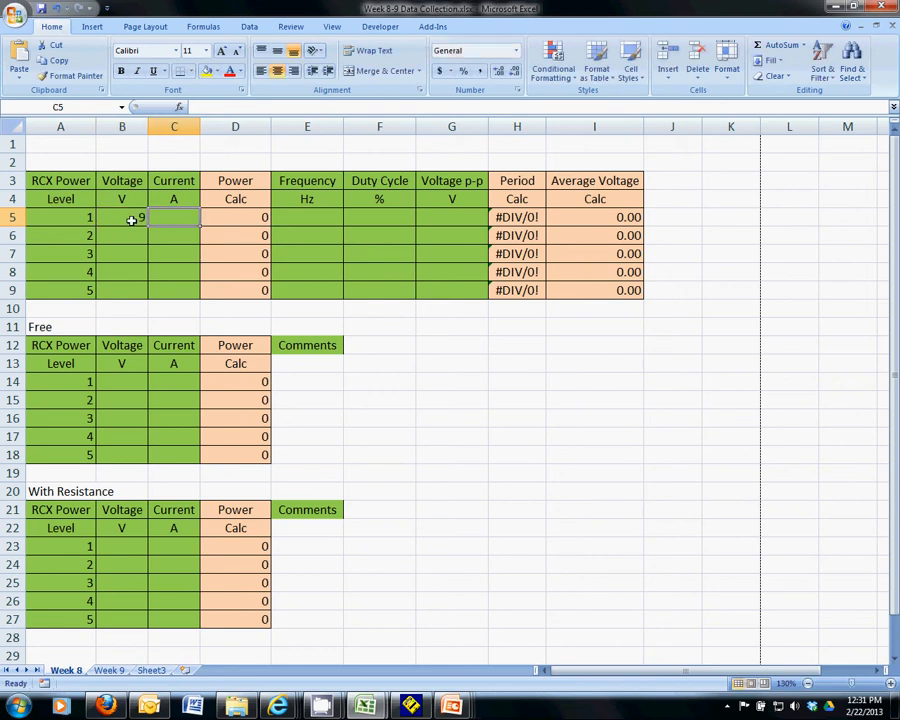
type(".06")
key("Tab")
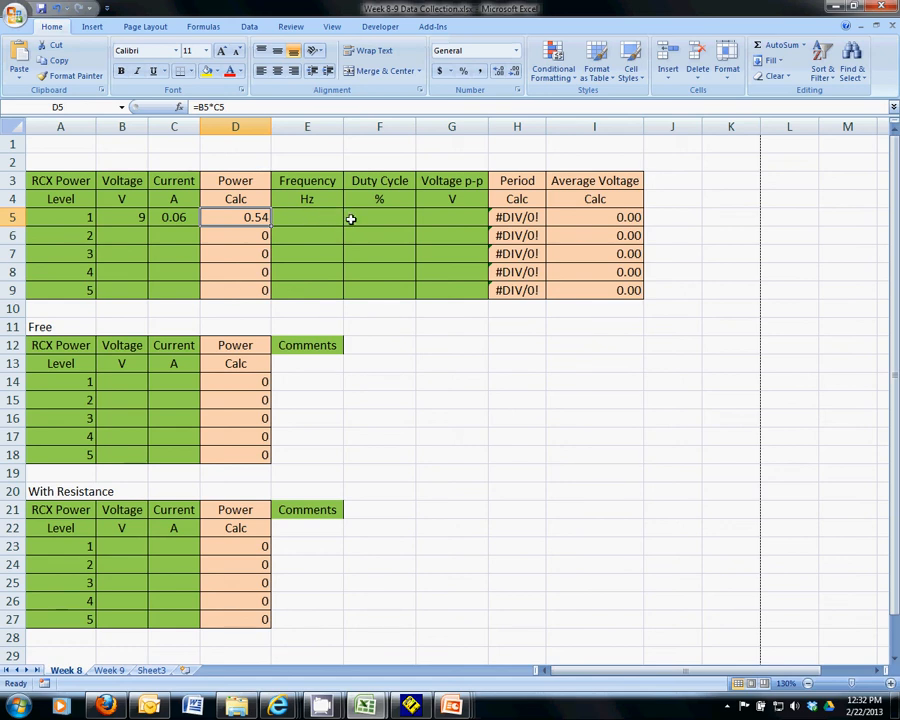
- For power level 1 in the first table, enter frequency 250, duty cycle 12.5 and peak-to-peak voltage 8.8
left_click(320, 216)
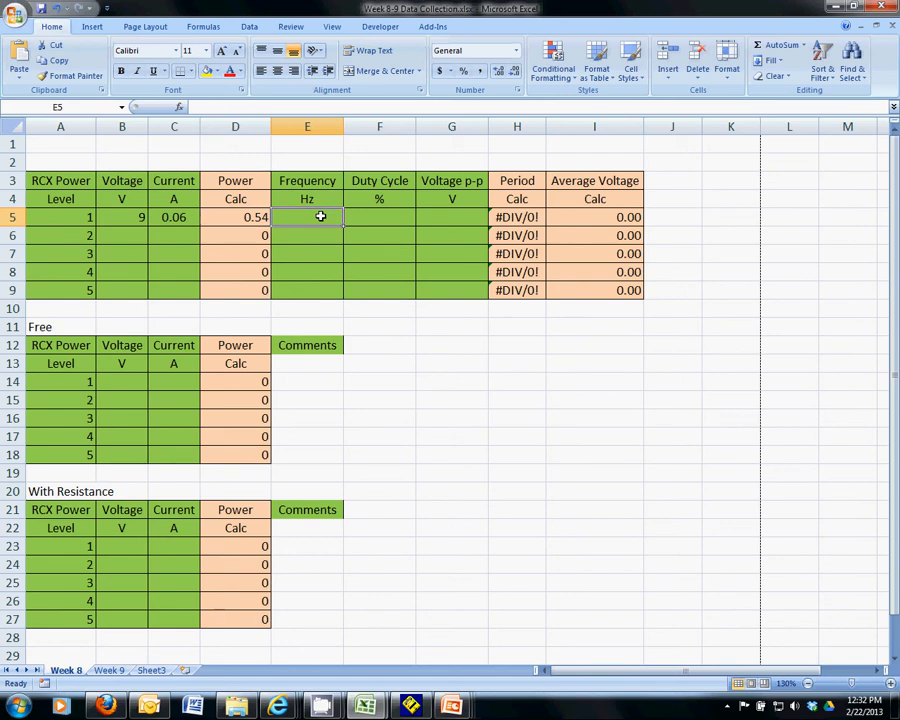
type("250")
key("Tab")
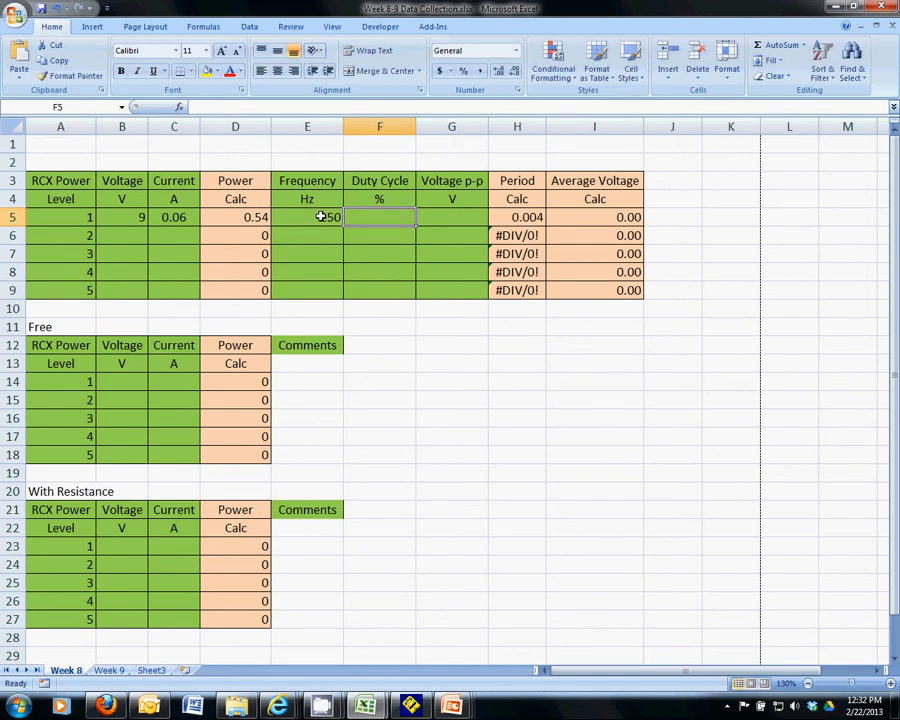
type("12.5")
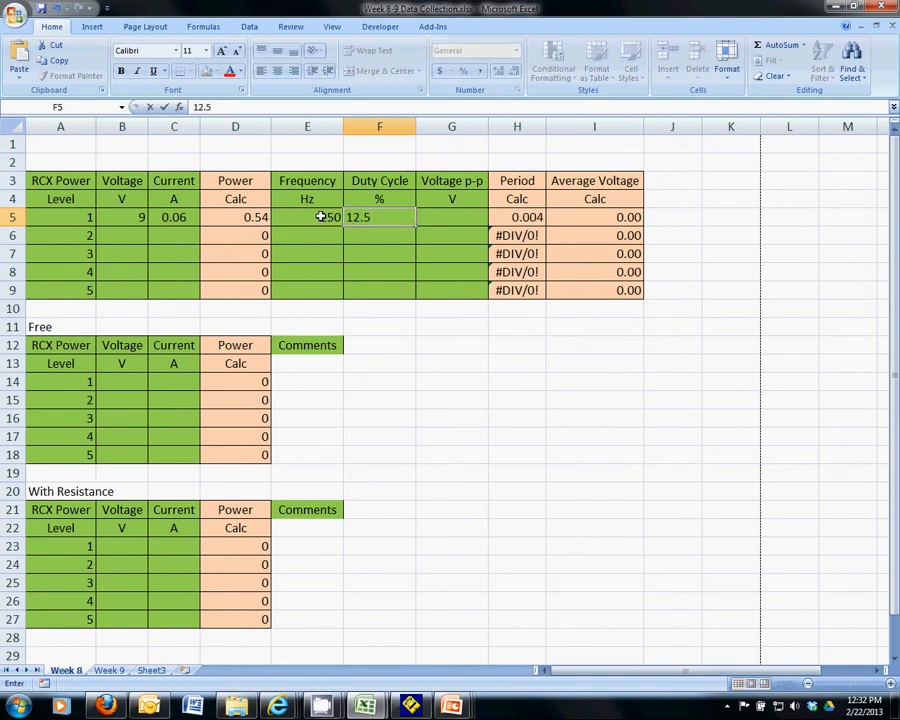
key("Tab")
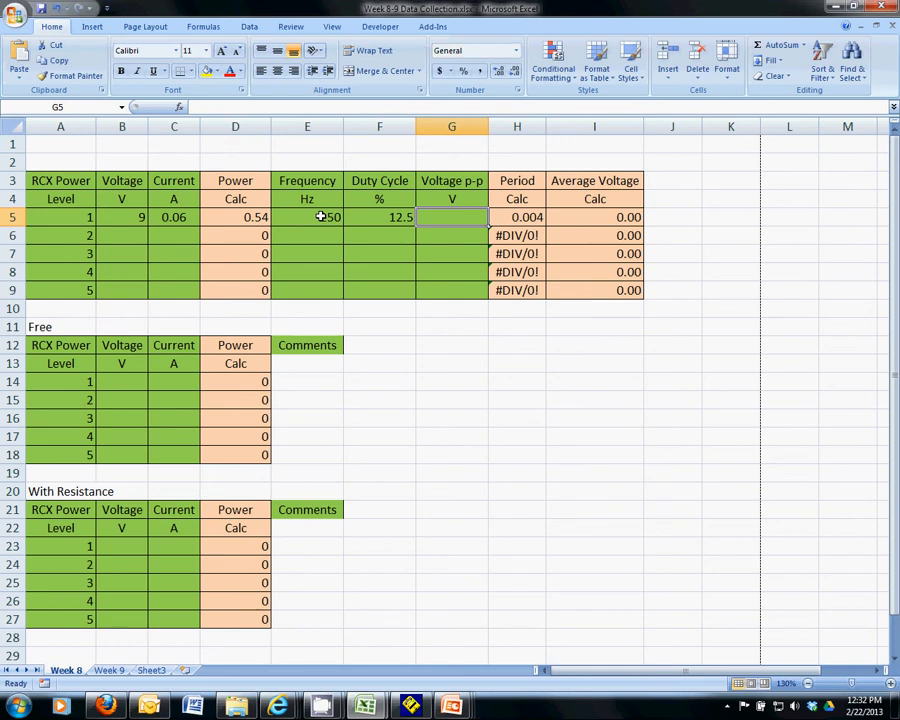
type("8.8")
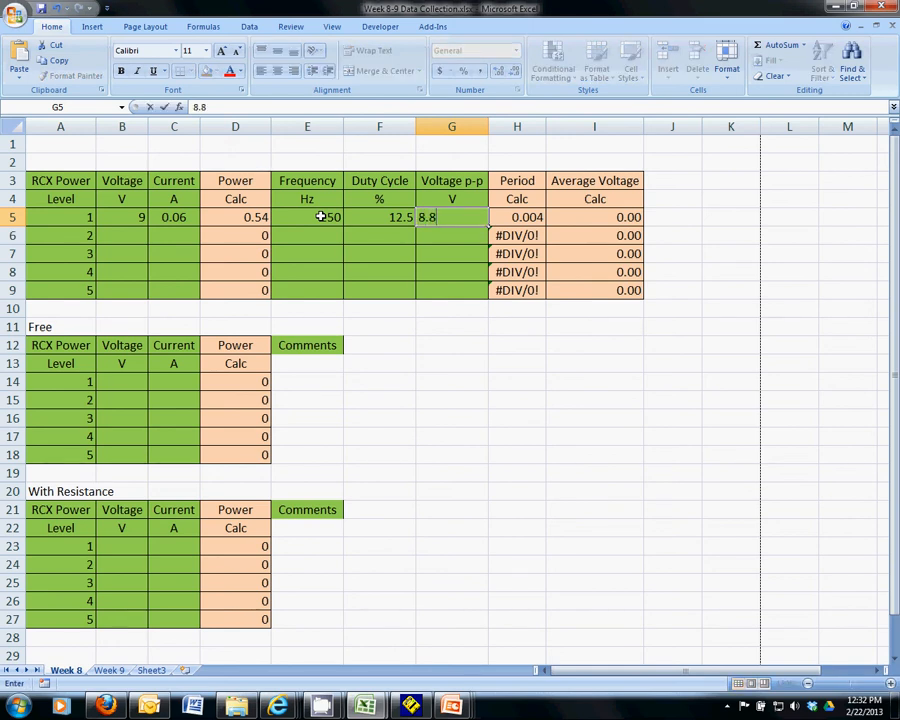
key("Tab")
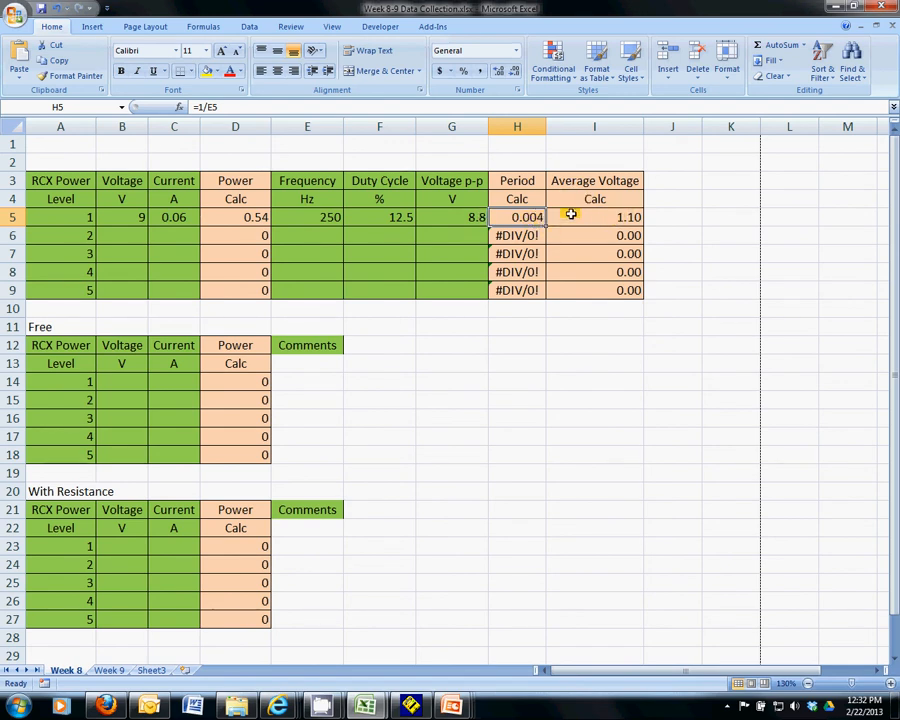
- Change the power level 1 voltage in the first table to 1.1
left_click(140, 216)
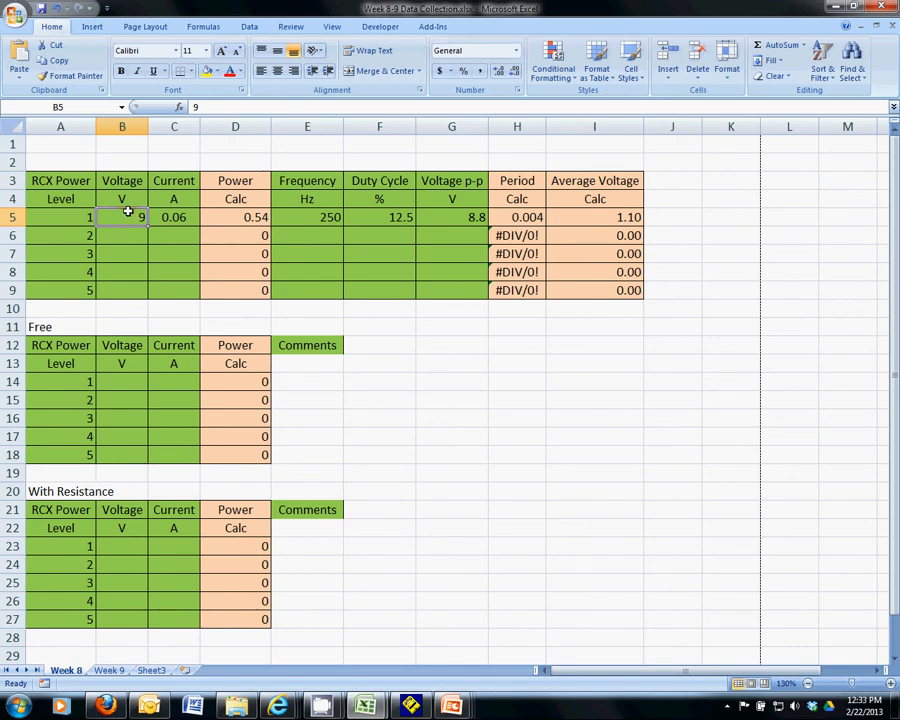
type("1.1")
key("Tab")
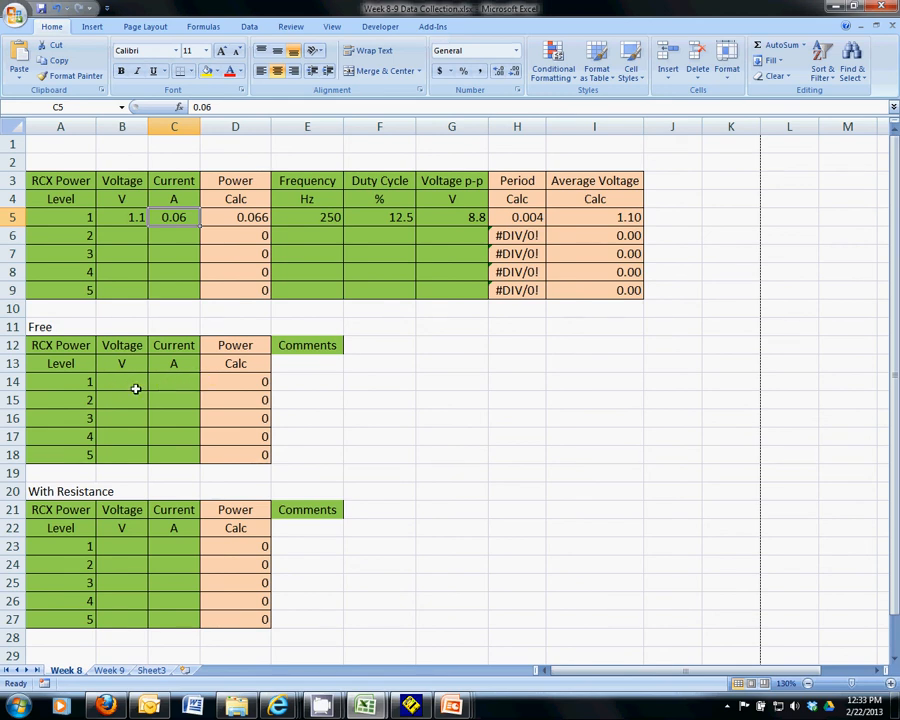
- In the Free table, enter voltage 5 and current .01 for power level 1
left_click(132, 380)
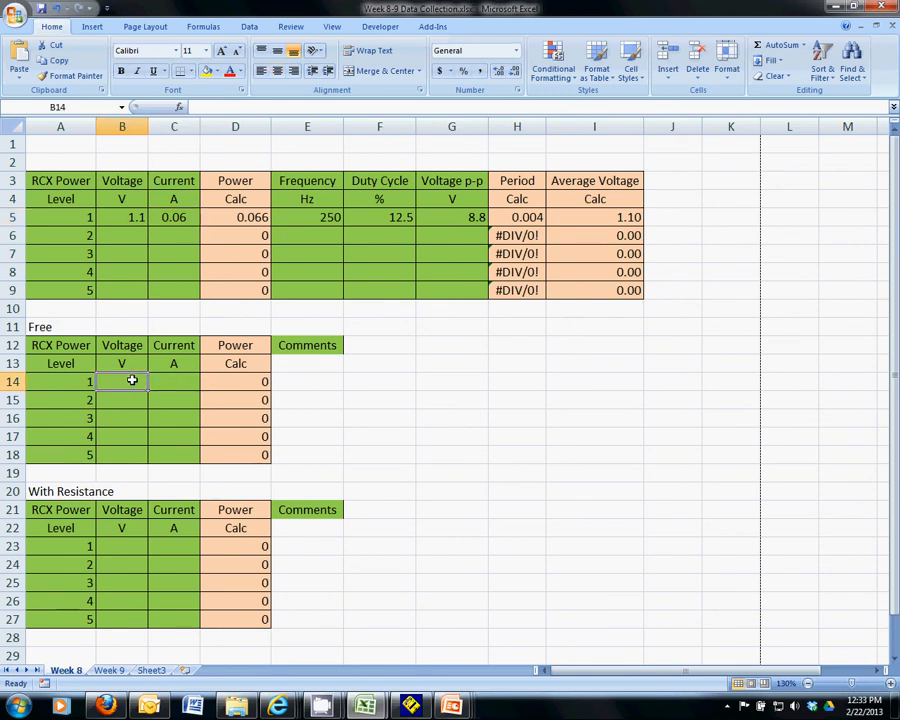
type("5")
key("Tab")
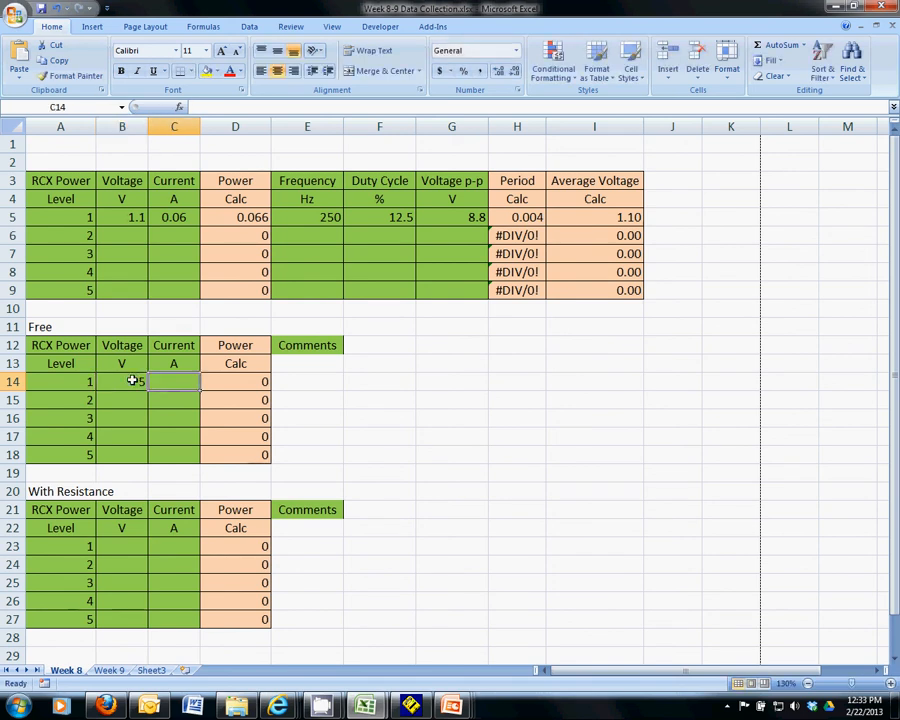
type(".01")
key("Tab")
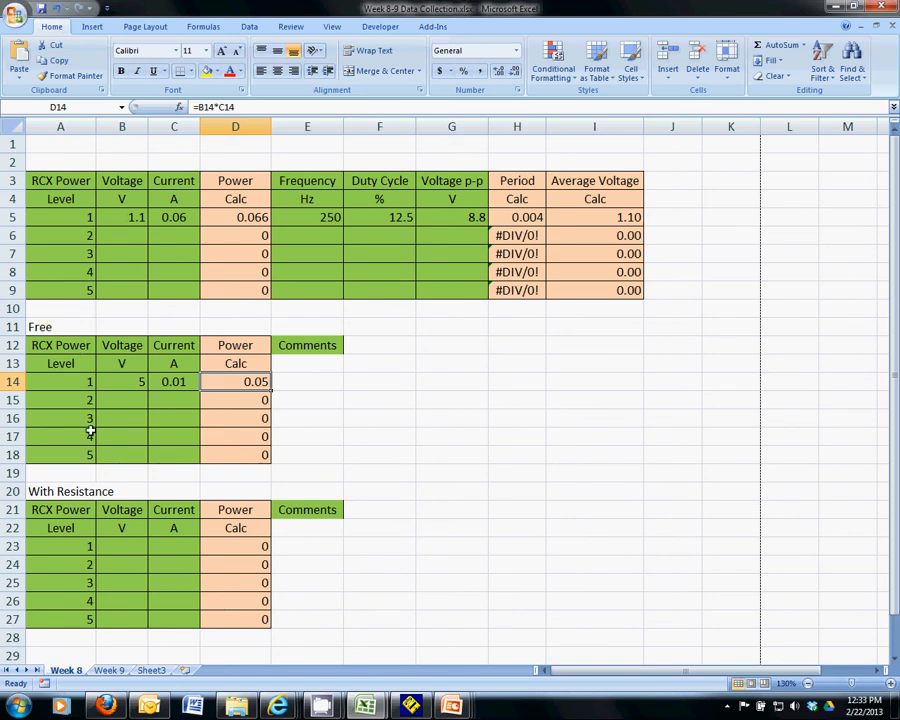
- In the With Resistance table, enter voltage 9 and current .2 for power level 1
left_click(132, 552)
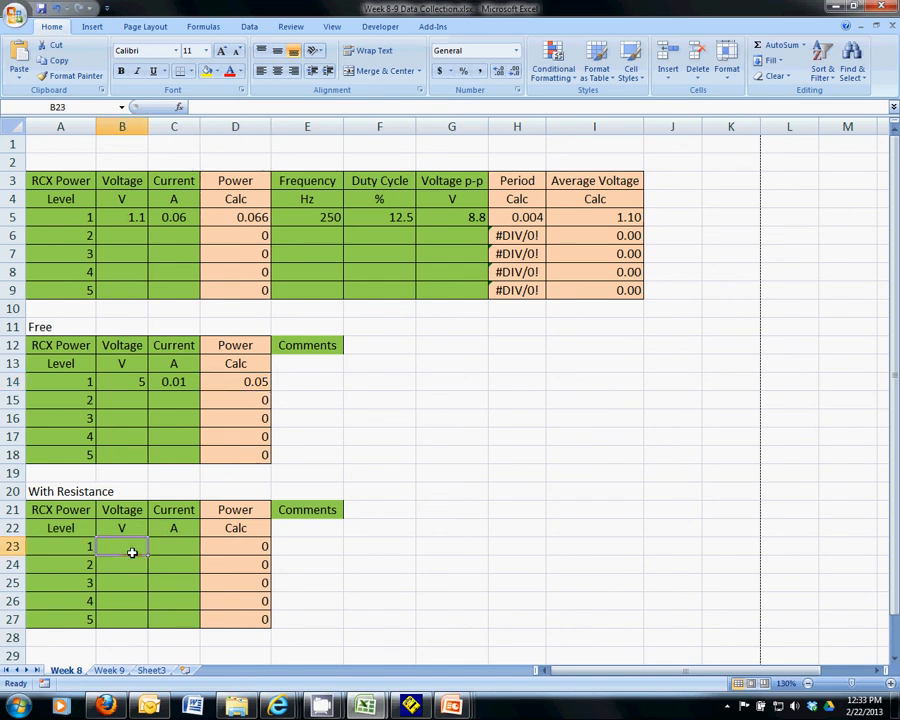
type("9")
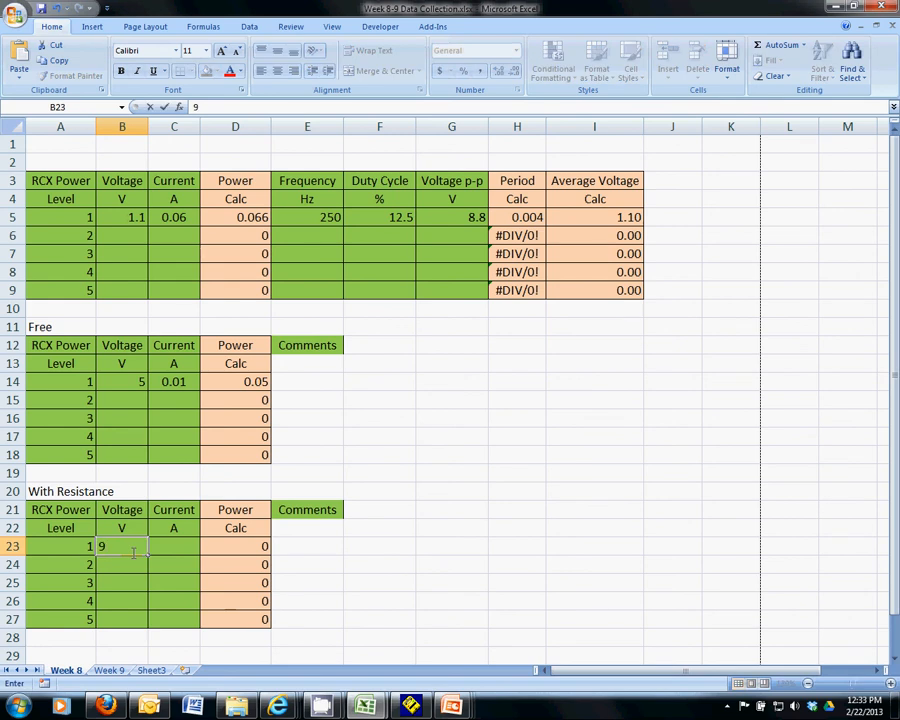
key("Tab")
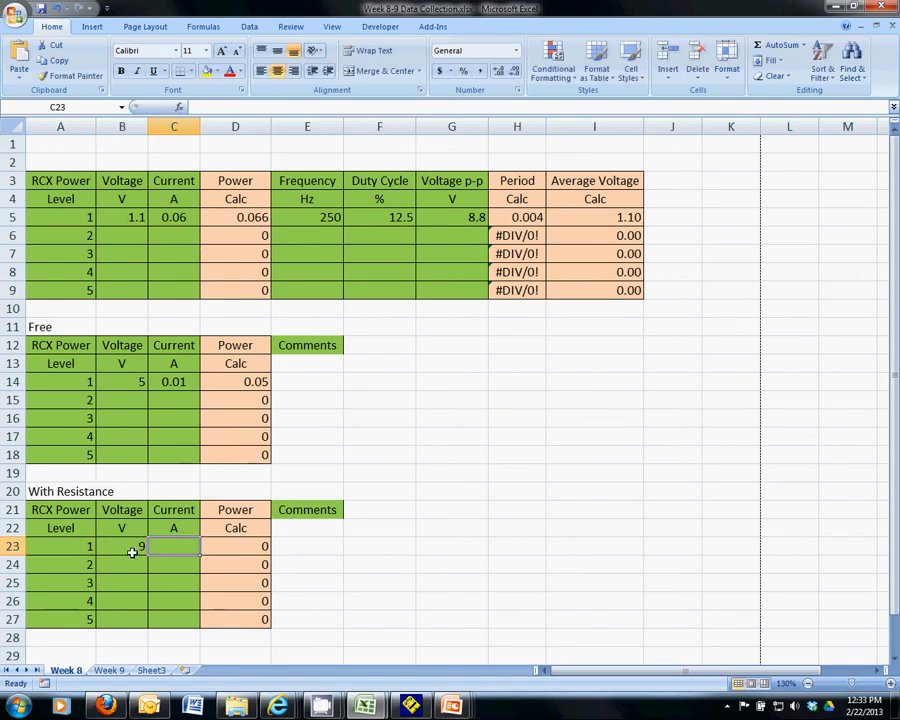
type(".2")
key("Tab")
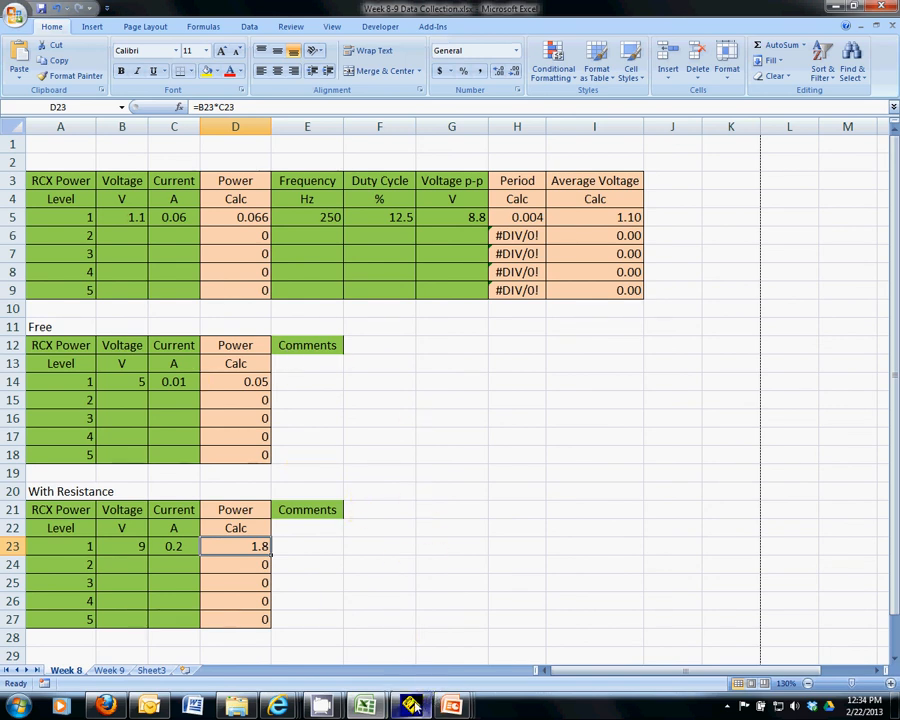
- Switch to the ROBOLAB block diagram and place a Motor A forward block directly after the green traffic light
left_click(412, 706)
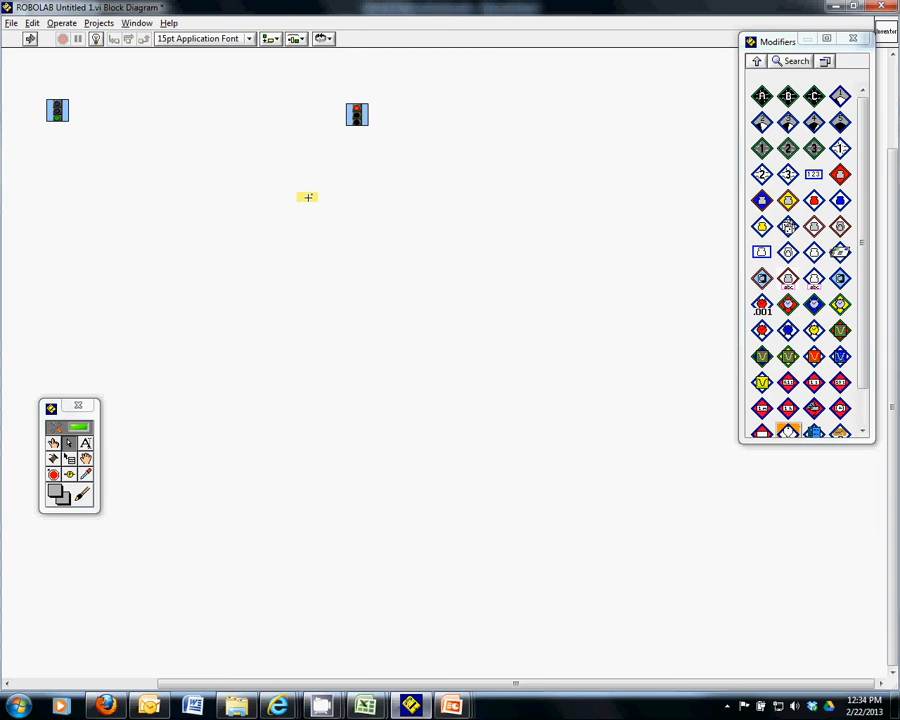
left_click(757, 61)
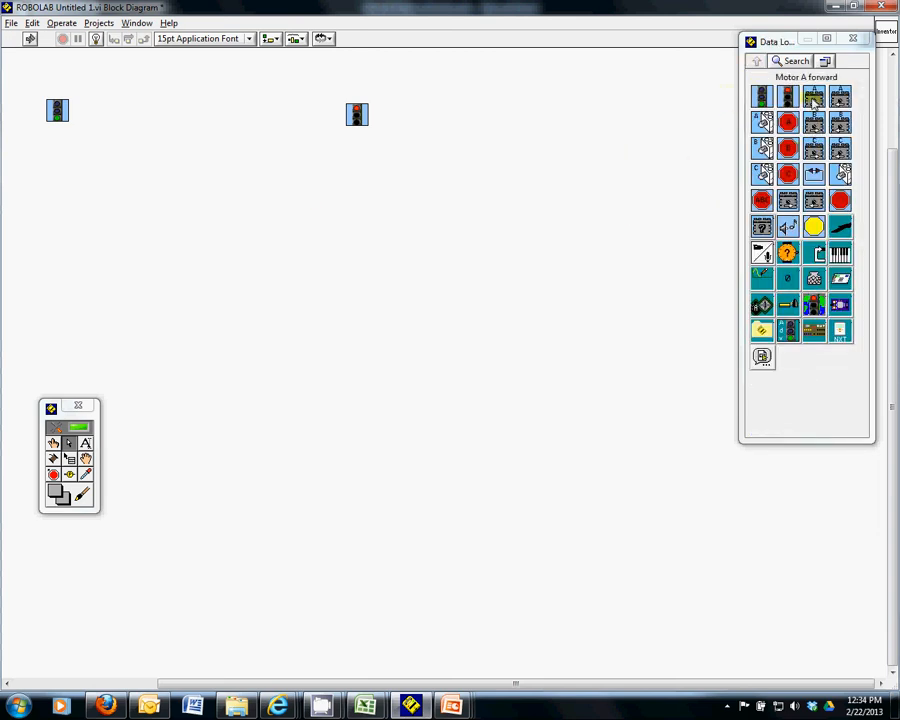
left_click(788, 121)
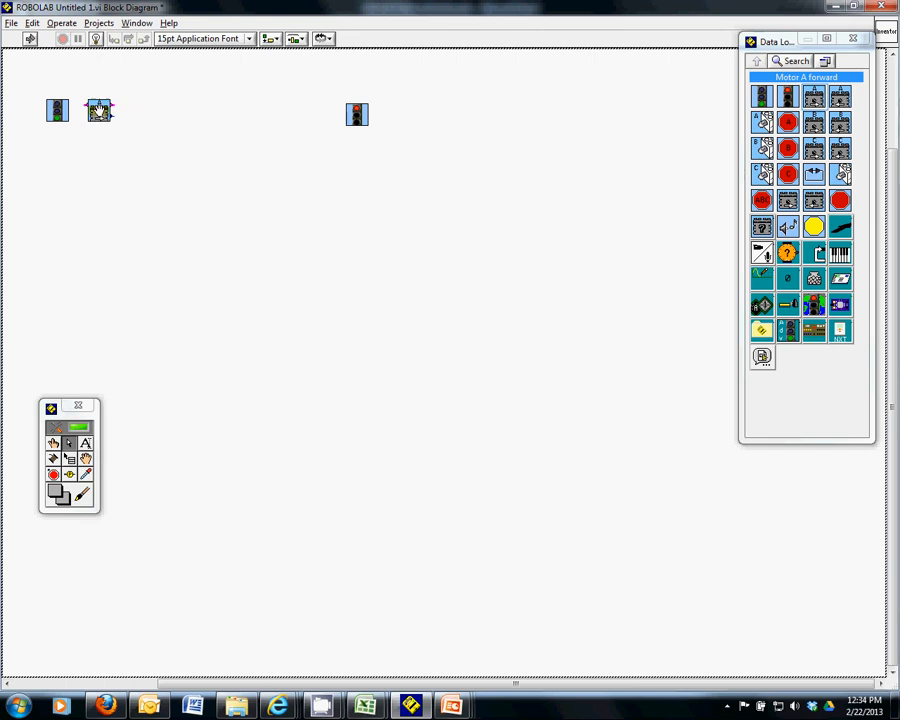
left_click(98, 113)
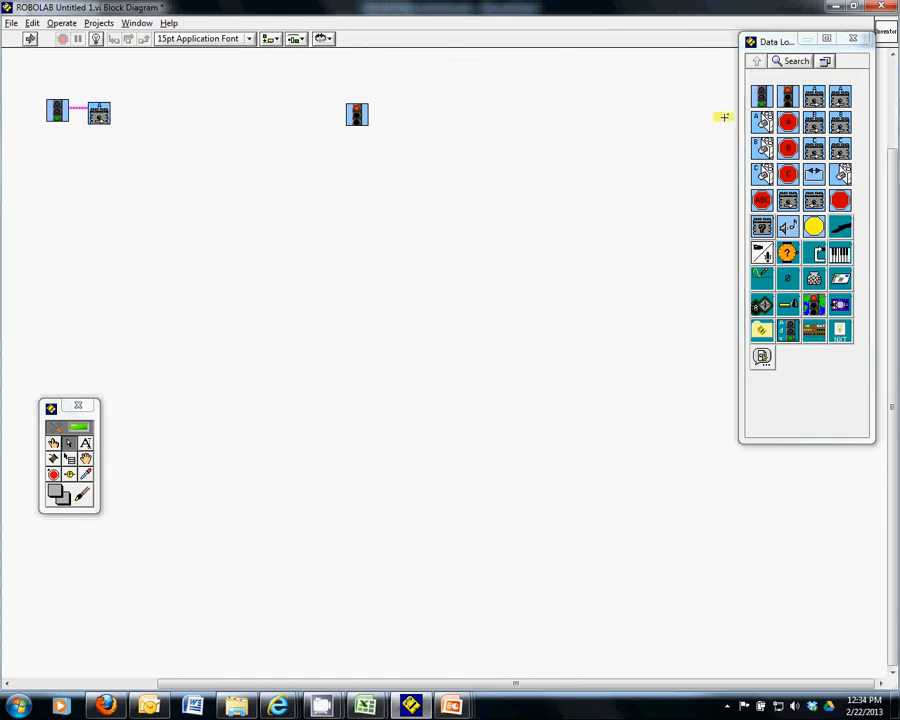
- Add a 10-second wait block directly after the Motor A forward block
left_click(788, 252)
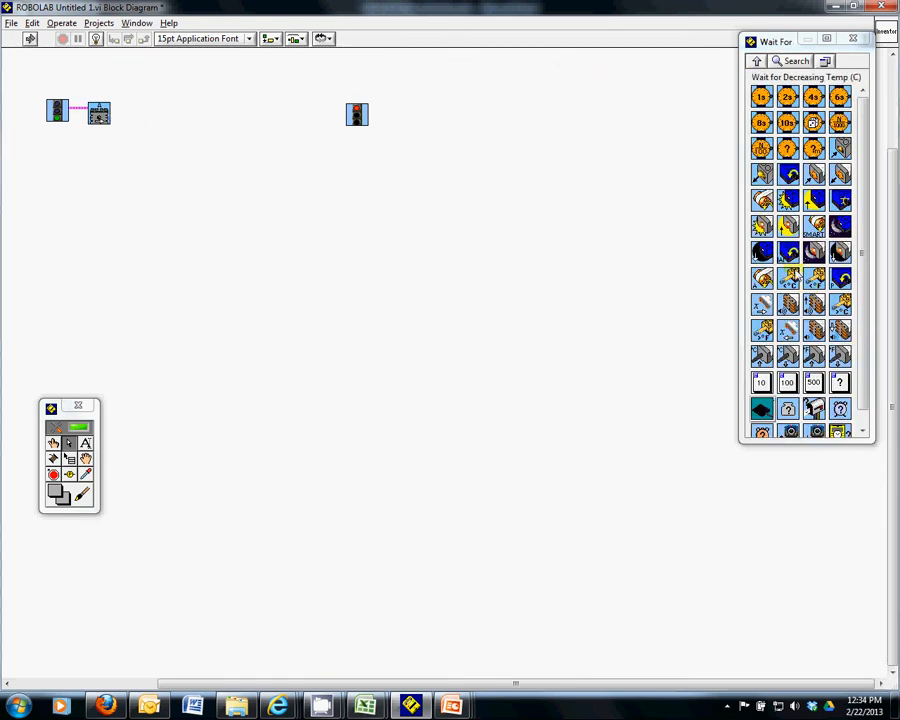
left_click(787, 122)
left_click(646, 110)
left_click_drag(646, 110, 141, 116)
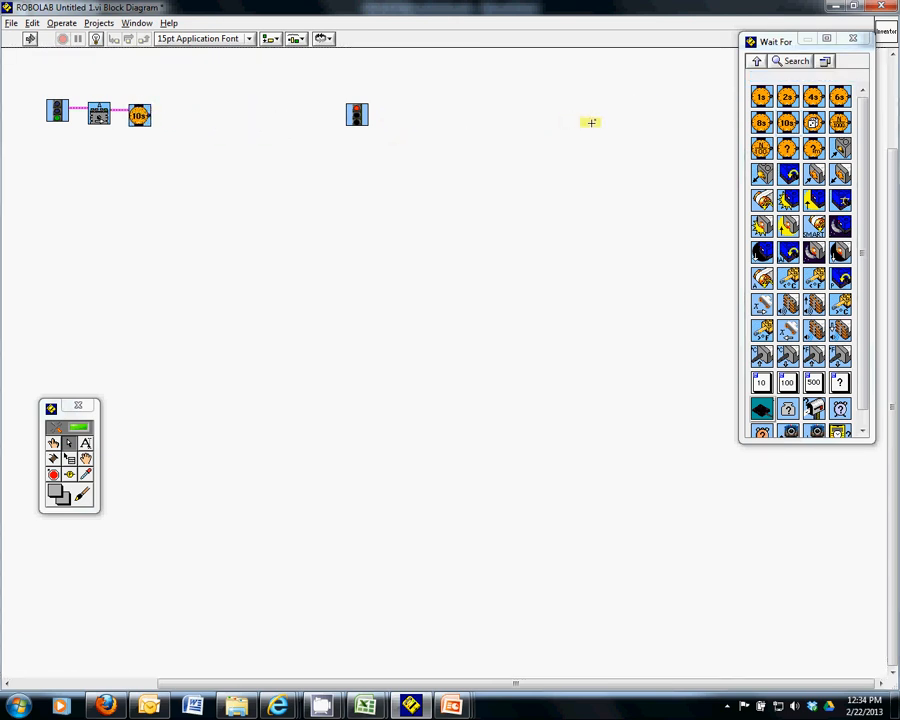
- Place a Stop A block after the 10-second wait and wire it to the red traffic light
left_click(757, 61)
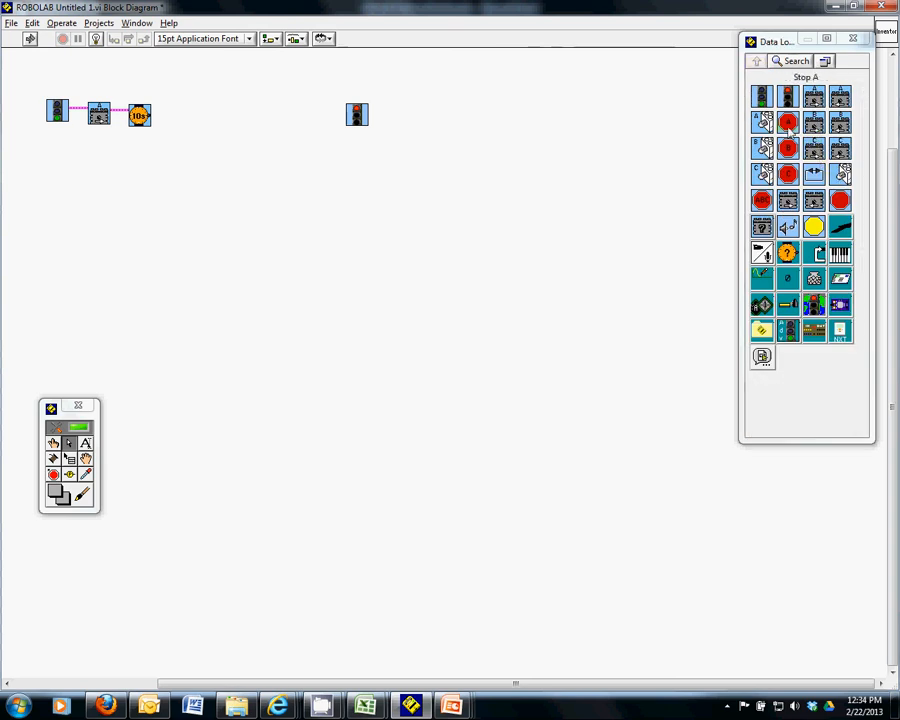
left_click_drag(788, 122, 178, 117)
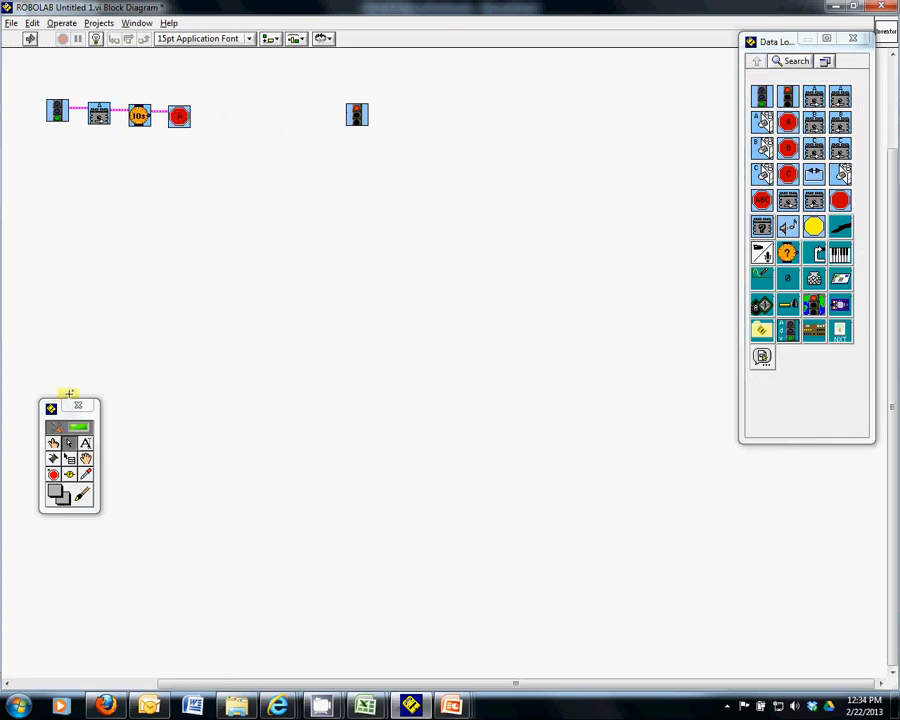
left_click(55, 427)
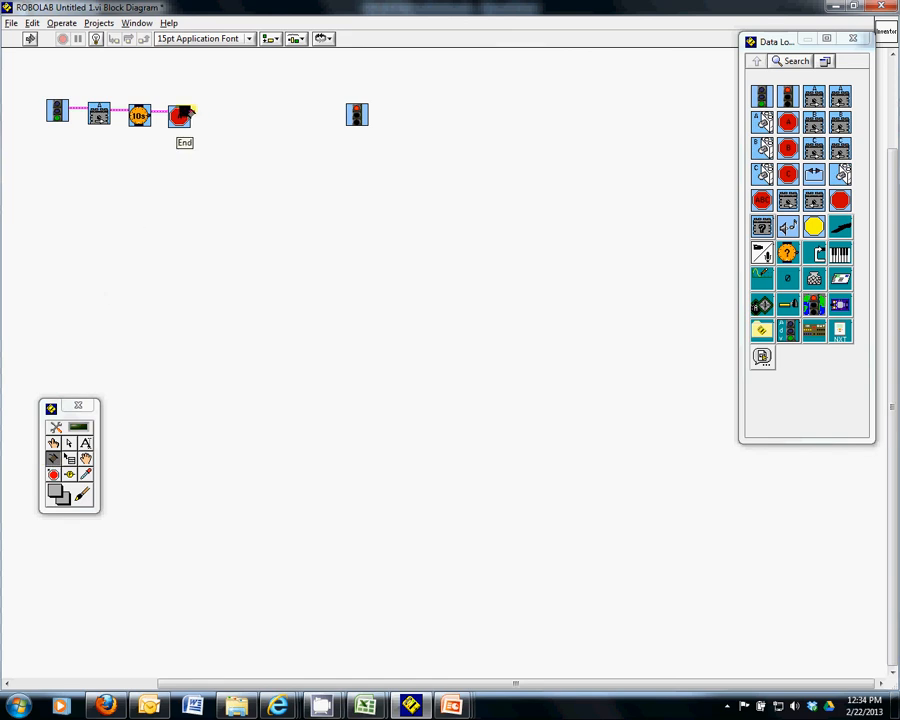
left_click(182, 115)
left_click(350, 111)
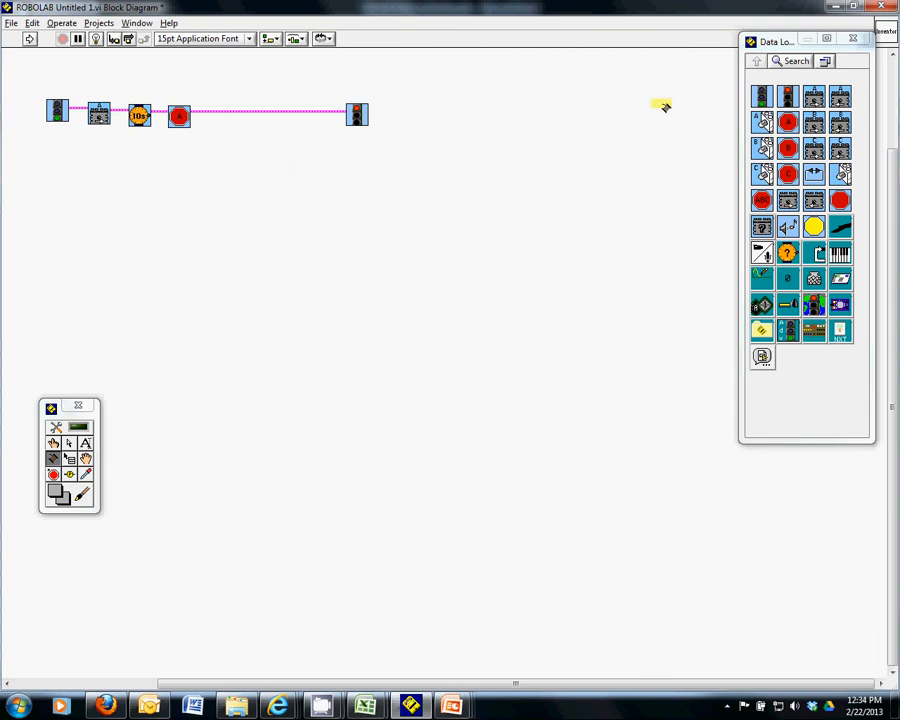
- Place Power Level 5, 4, 3 and 2 modifiers in a descending diagonal row below the program blocks
left_click(763, 306)
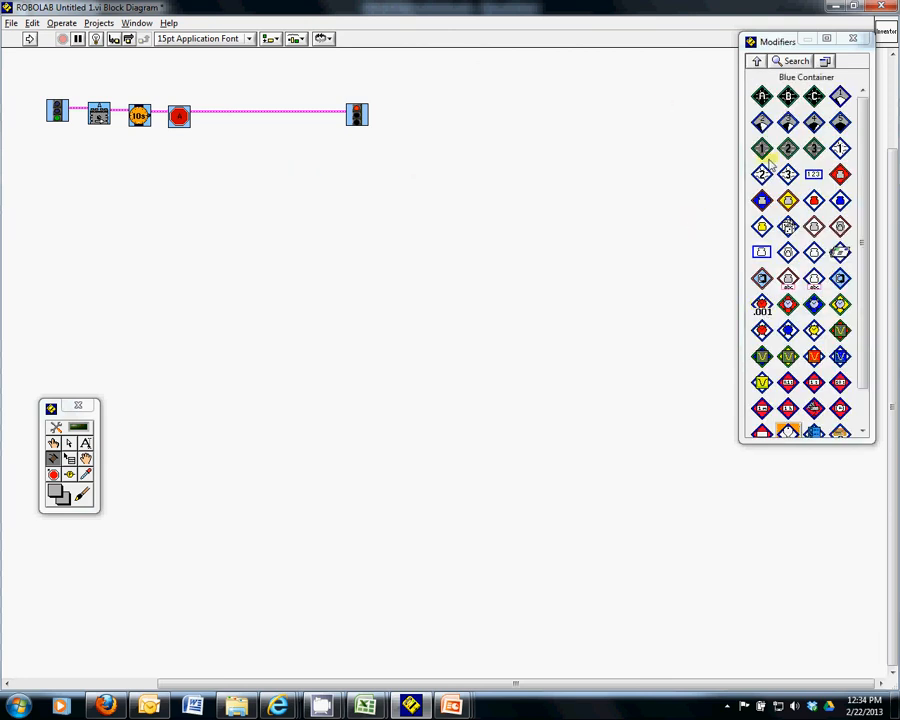
left_click(760, 122)
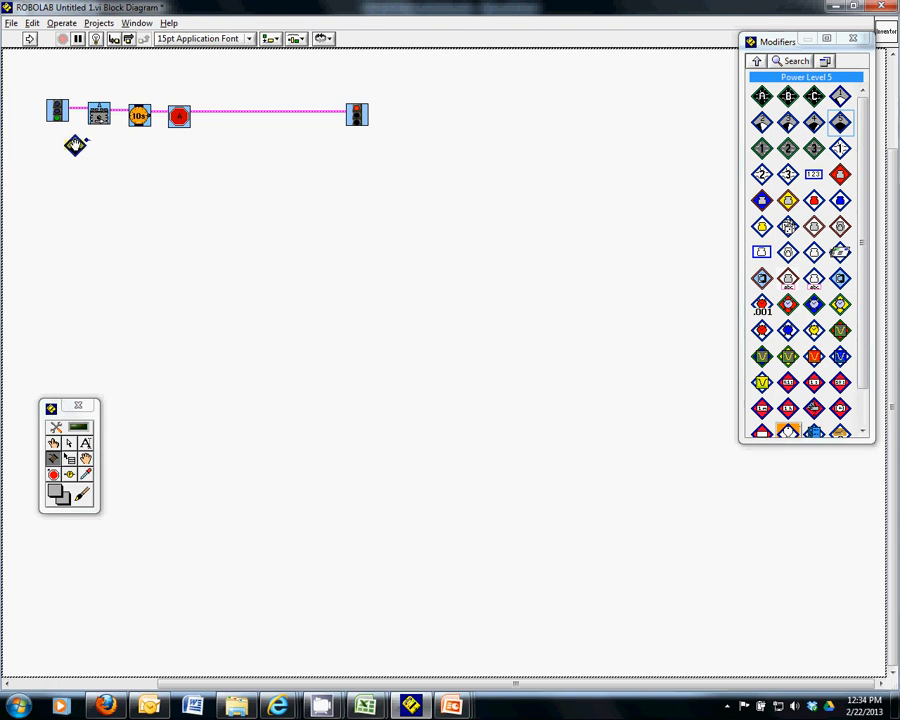
left_click(75, 145)
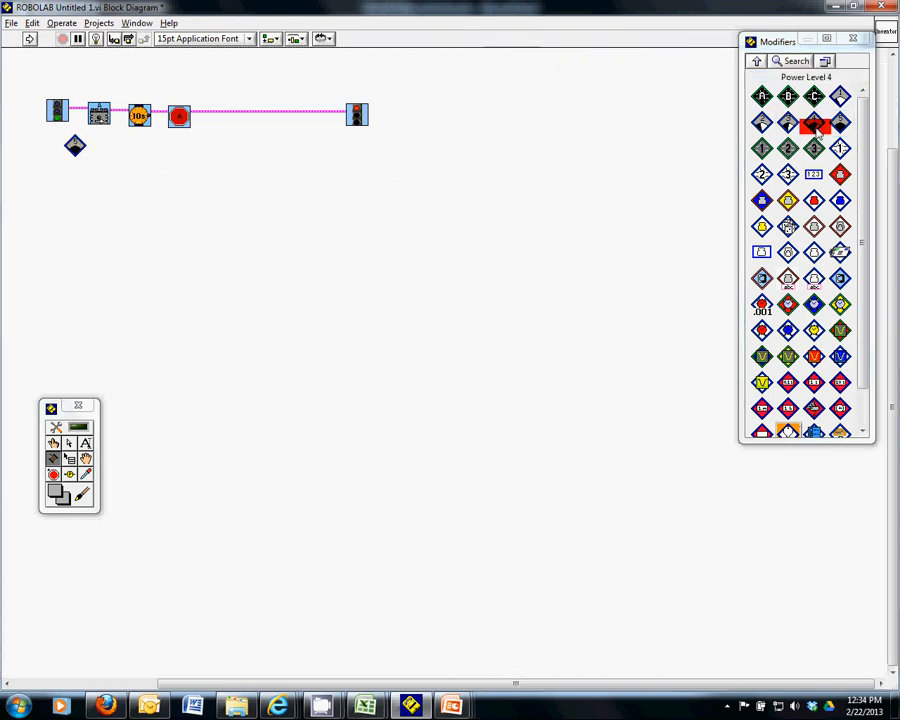
left_click(815, 124)
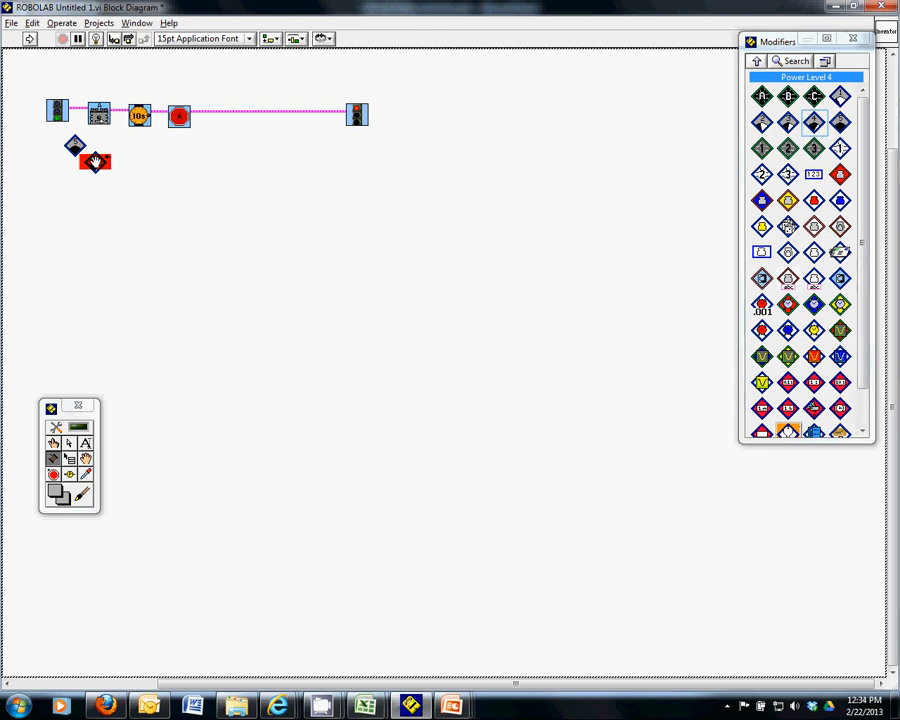
left_click(94, 160)
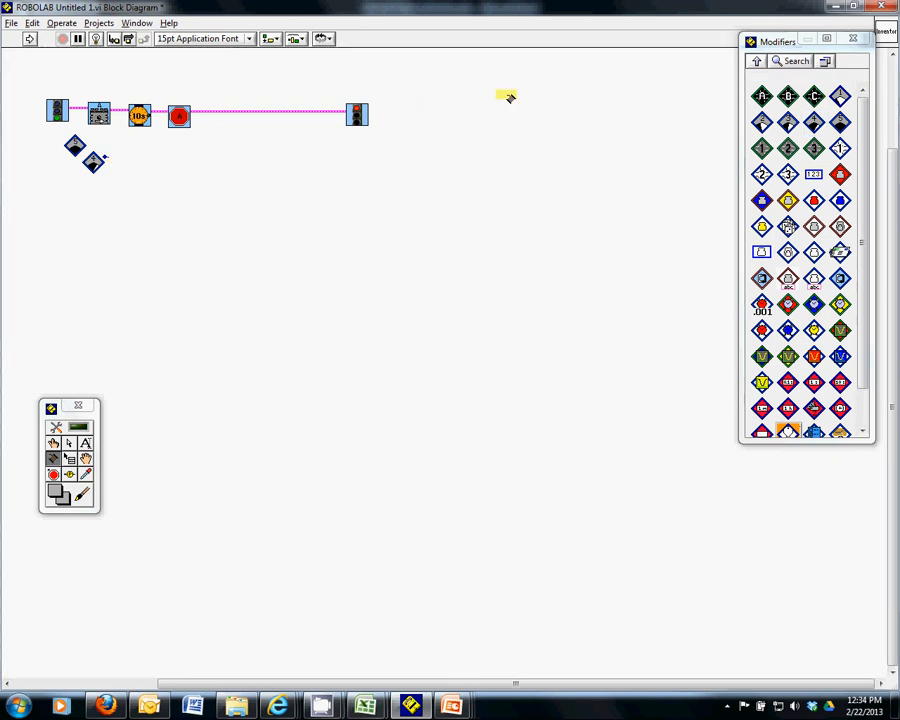
left_click(788, 122)
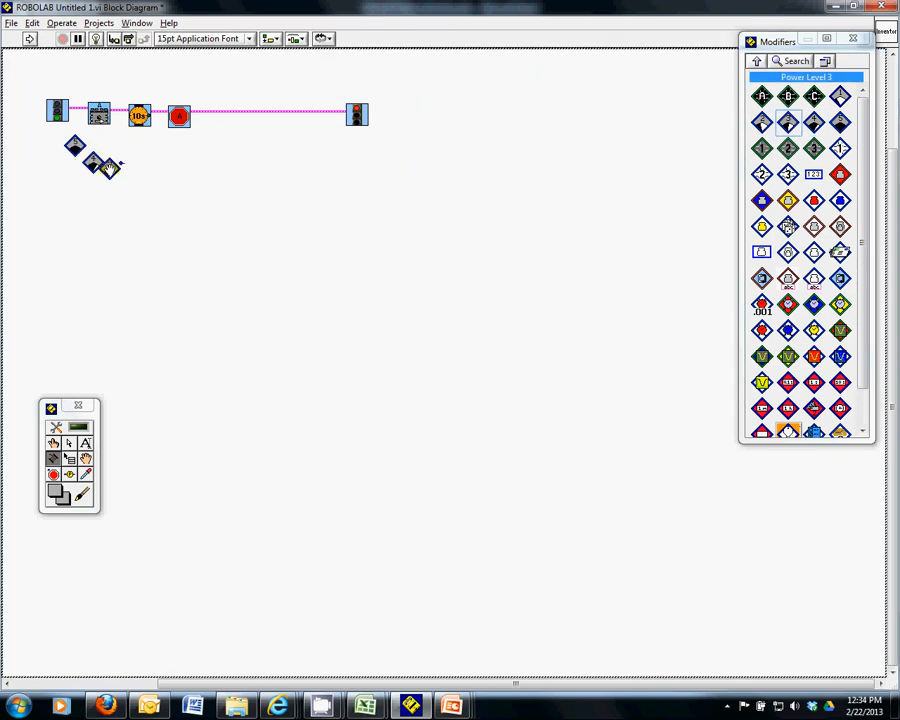
left_click(110, 178)
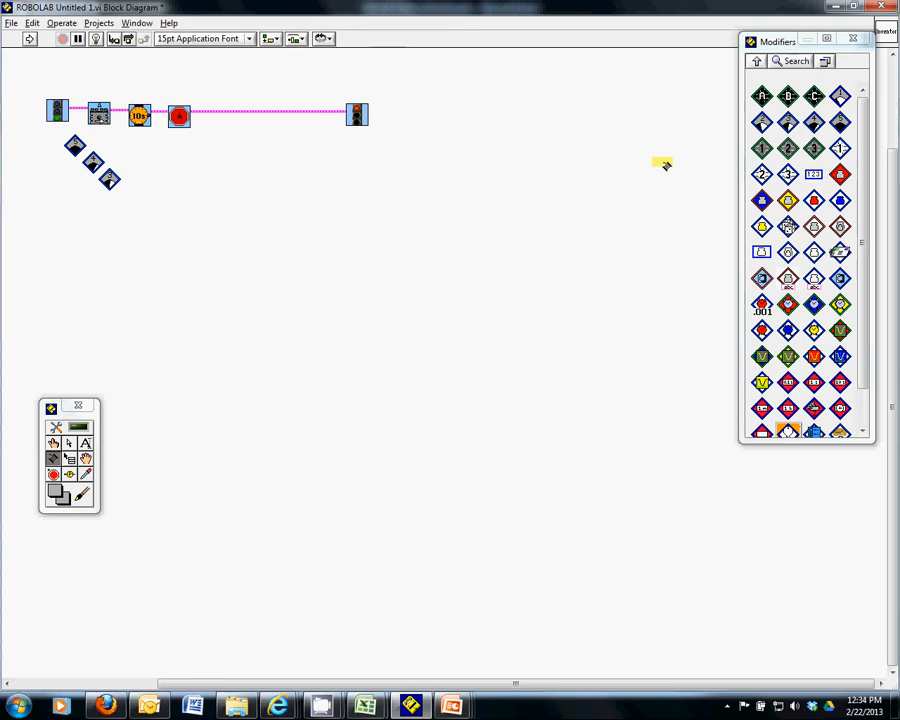
left_click(762, 122)
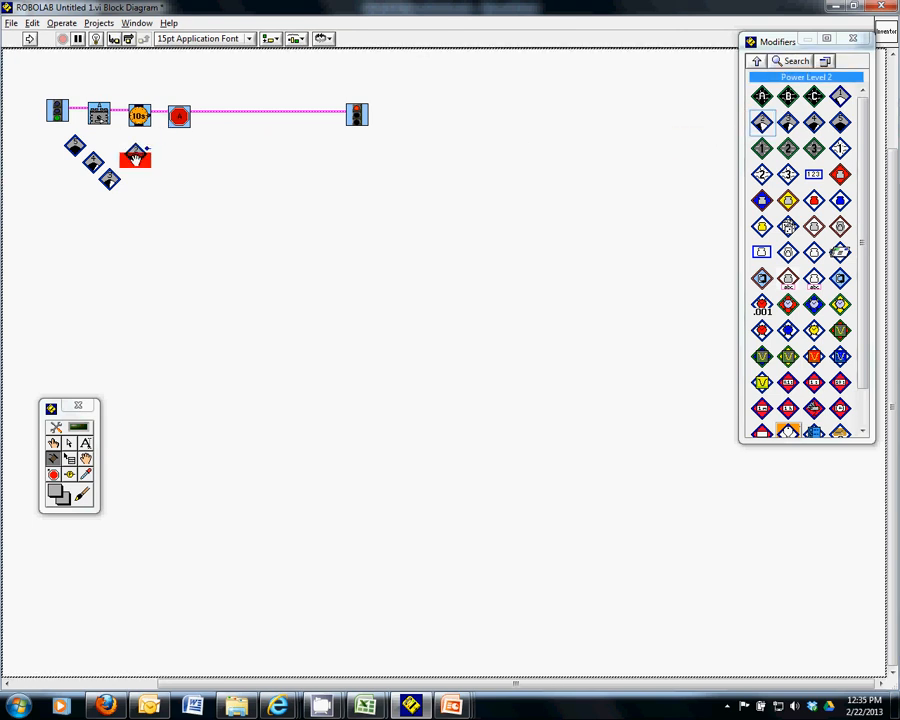
left_click(128, 195)
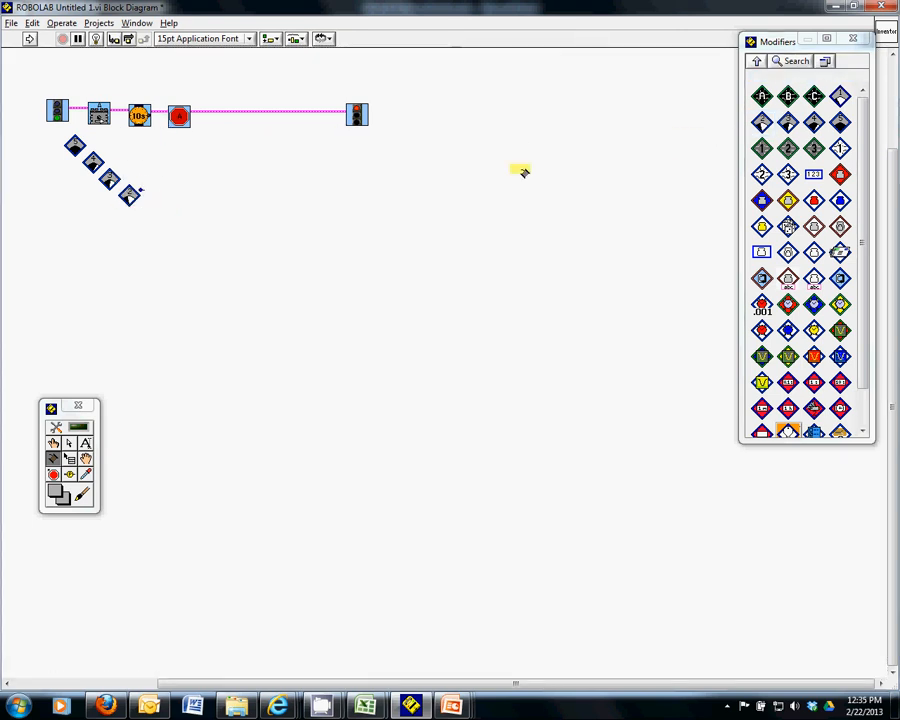
- Add a Power Level 1 modifier at the lower end of the diagonal row and wire it to the Motor A forward block's power level
left_click(839, 95)
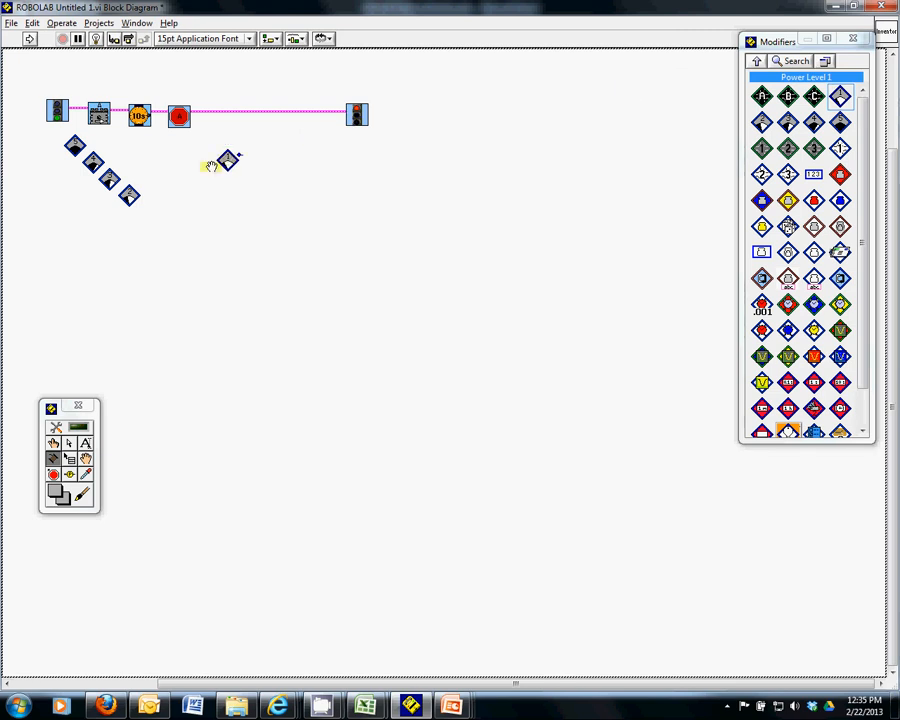
left_click(146, 207)
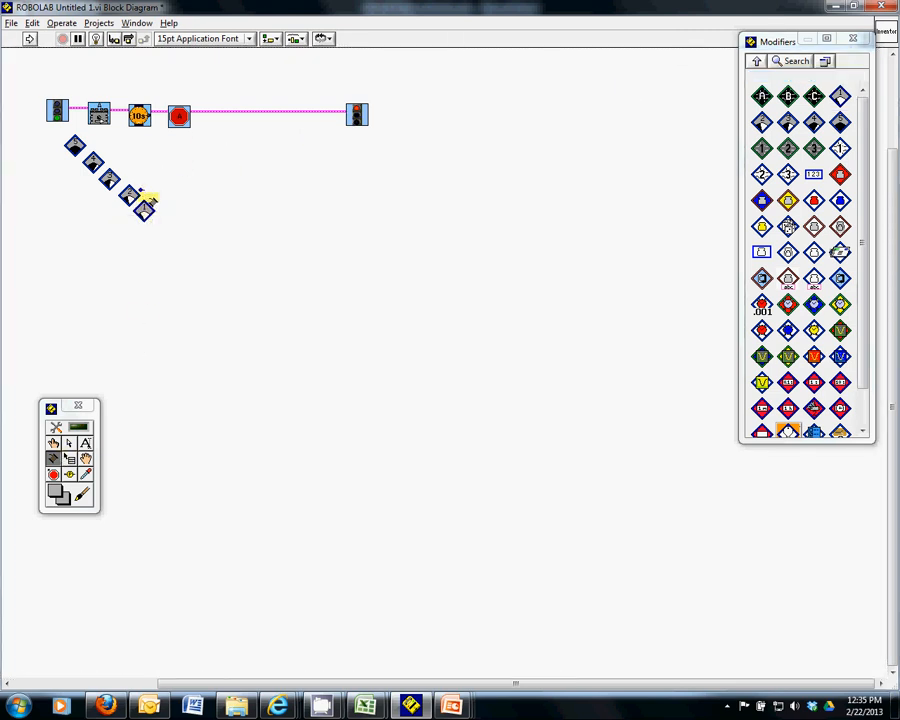
left_click(144, 203)
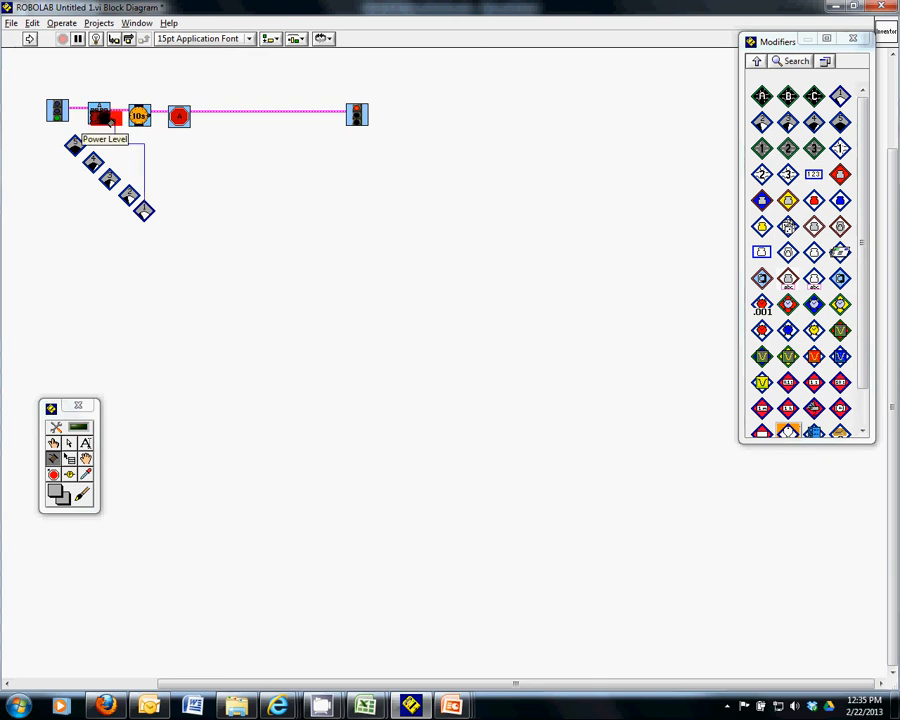
left_click(98, 115)
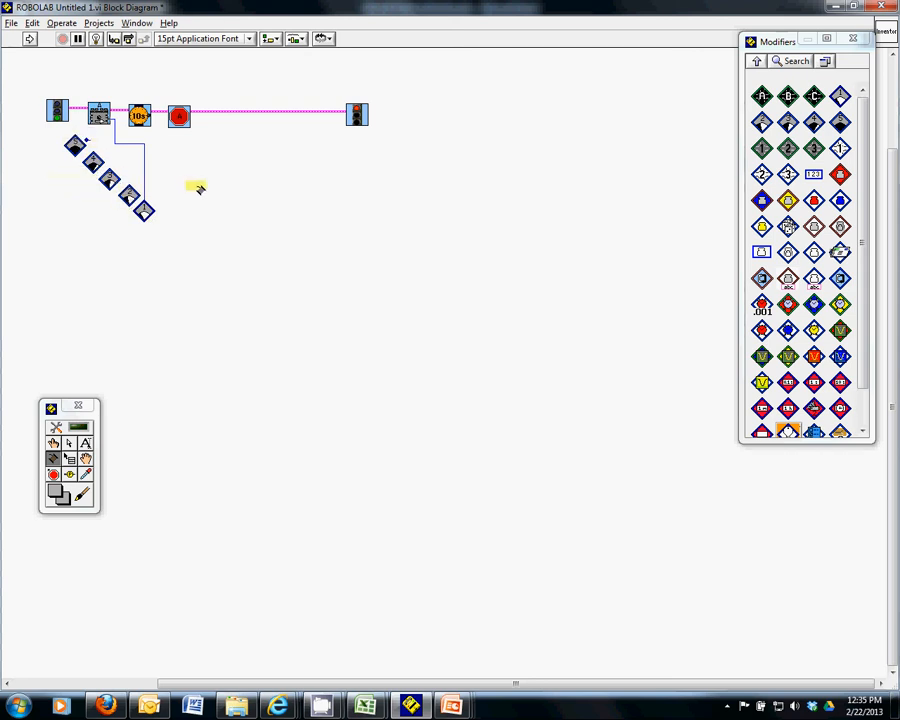
- Replace the wired Power Level 1 modifier with a Power Level 5 modifier, keeping its wire to the Motor A forward block
right_click(145, 212)
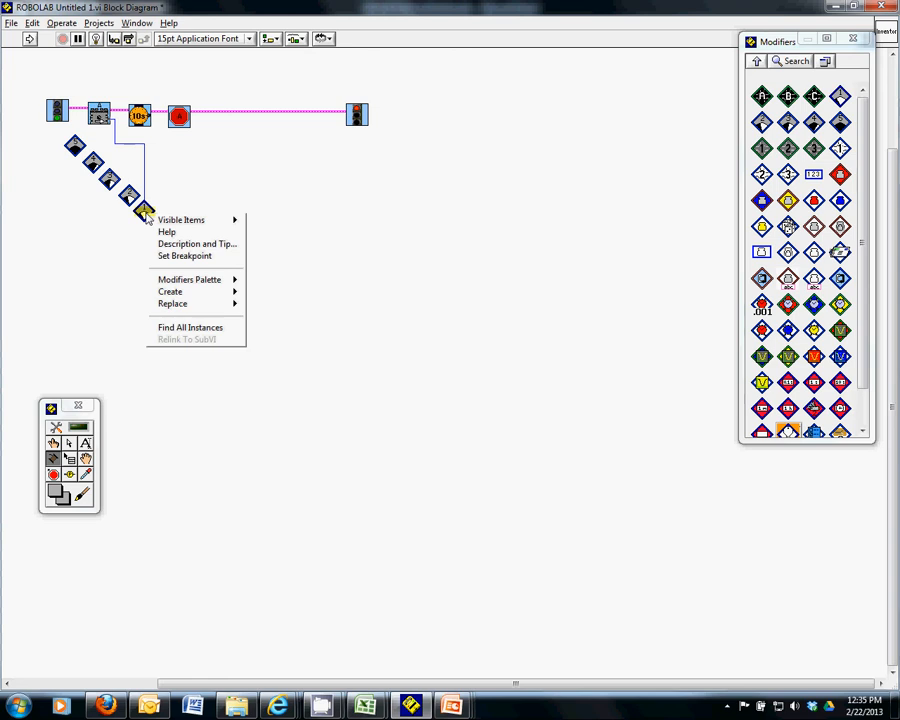
mouse_move(200, 305)
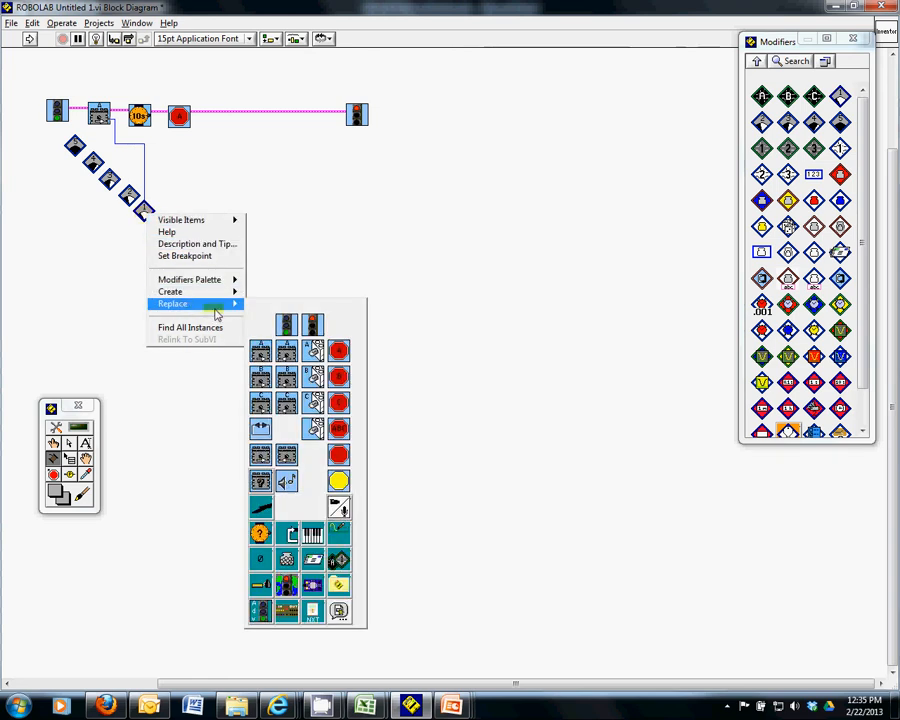
mouse_move(339, 455)
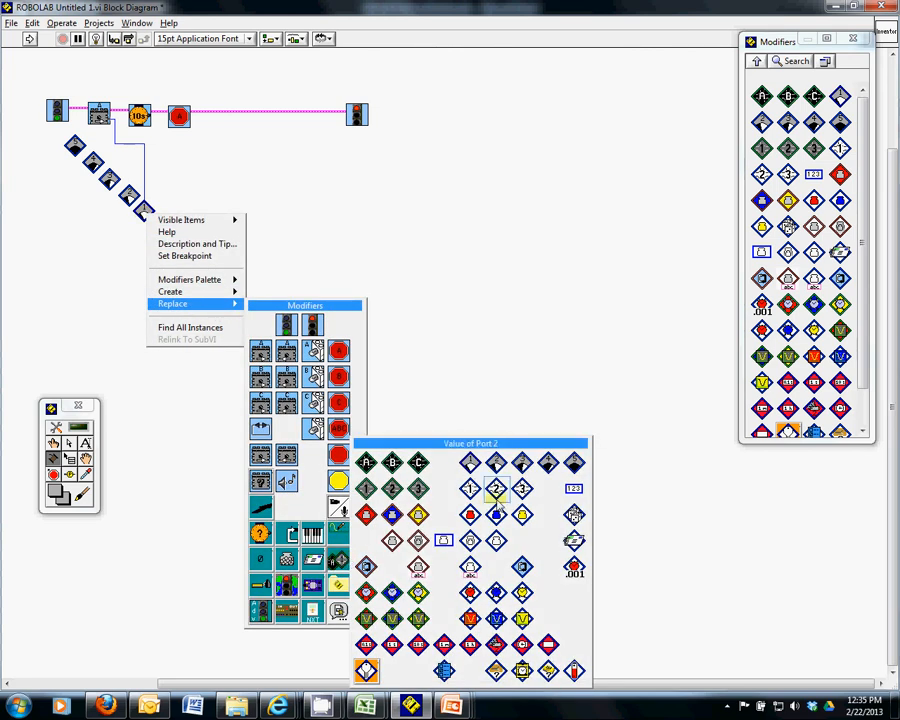
left_click(574, 461)
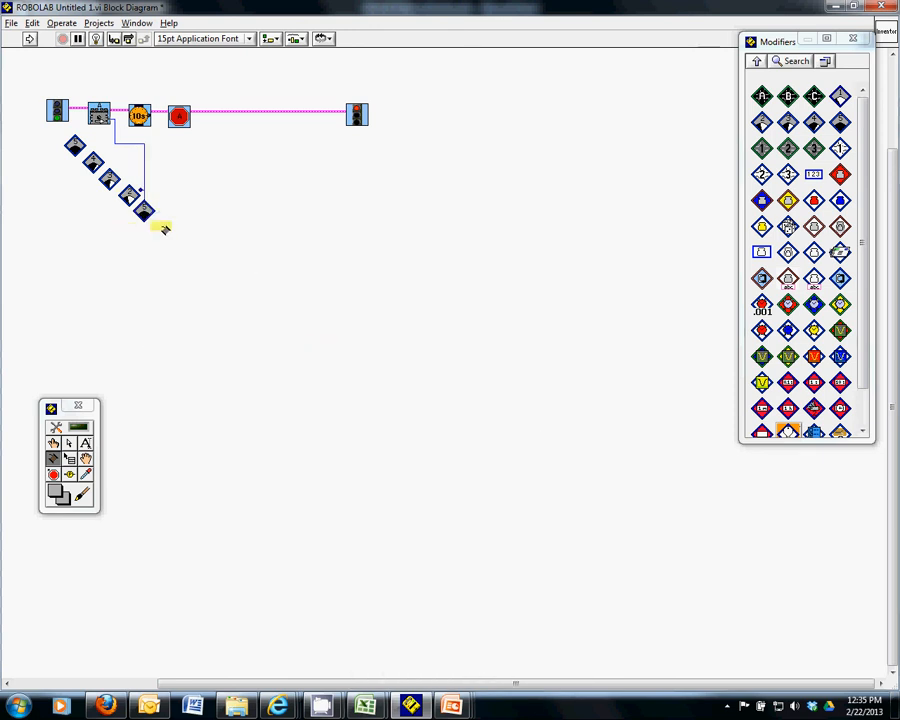
left_click(134, 170)
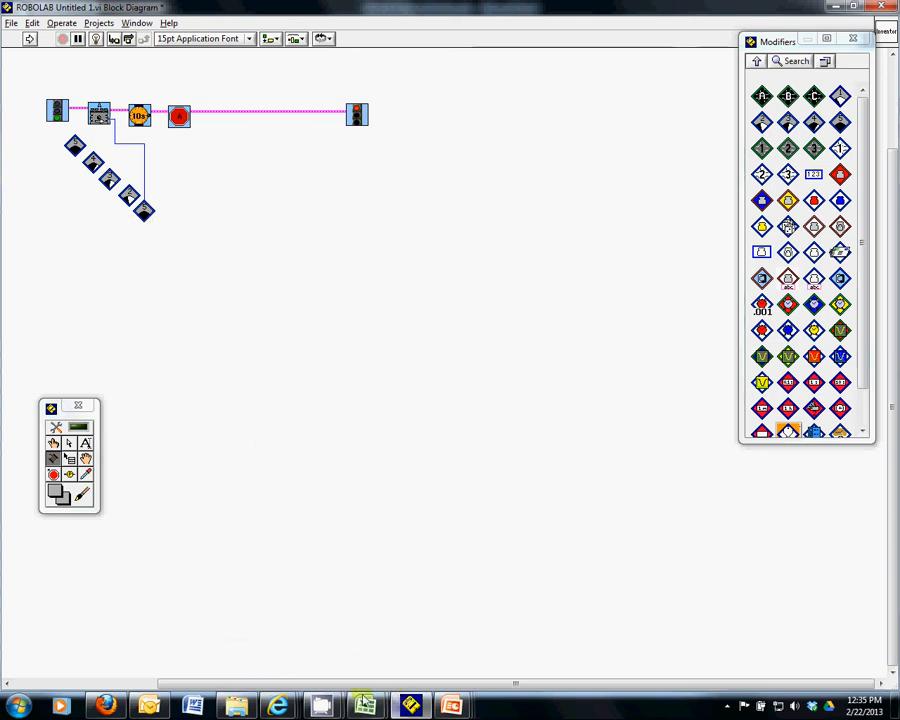
- Switch to the PowerPoint slide show of the Week 8 Activities Review
mouse_move(451, 706)
left_click(440, 610)
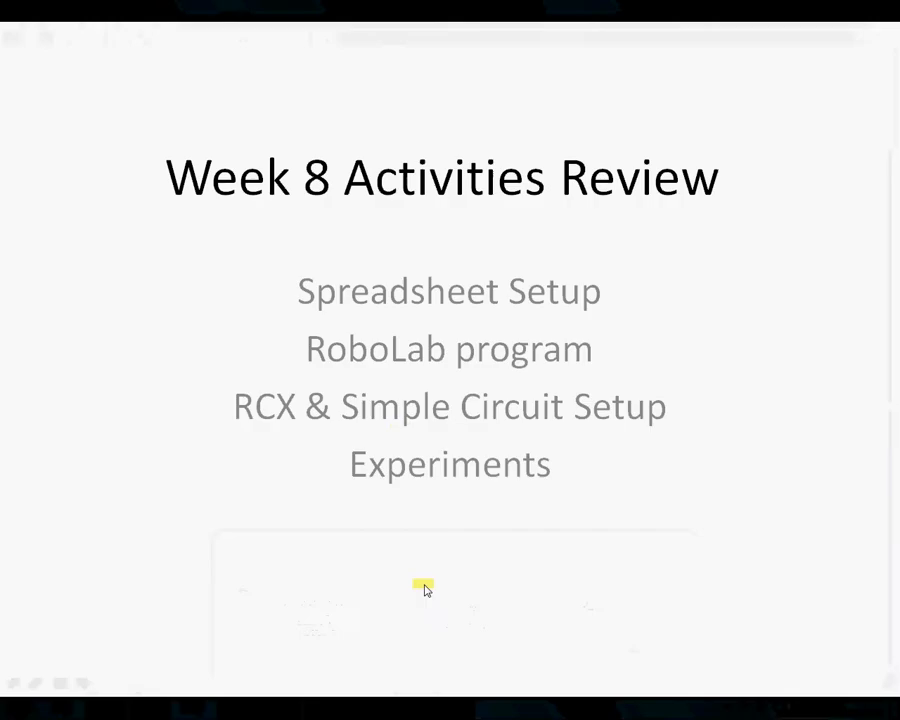